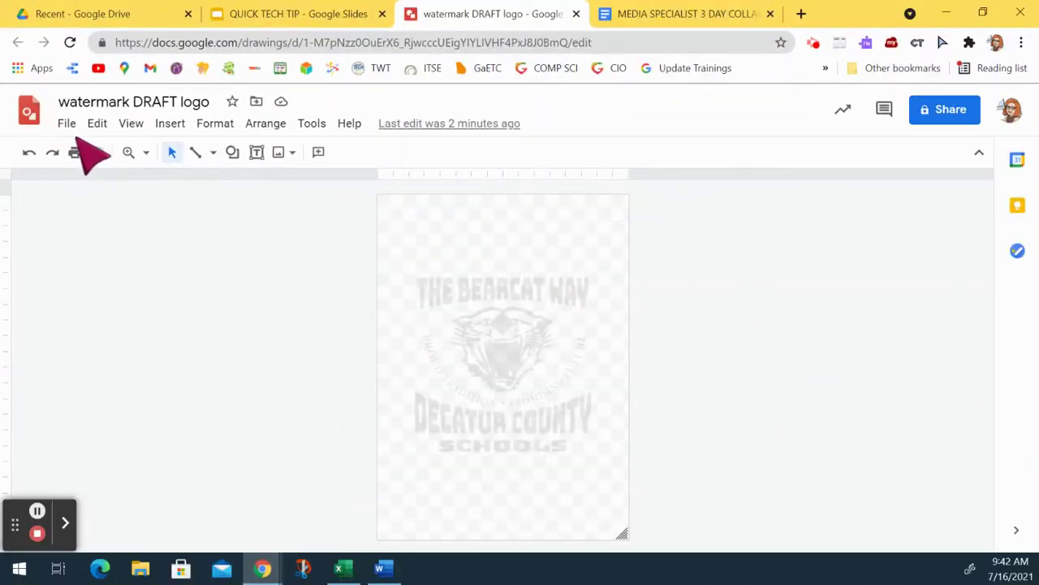
Step: Set the drawing's page size to a custom 8.5 × 11 inches
click(67, 123)
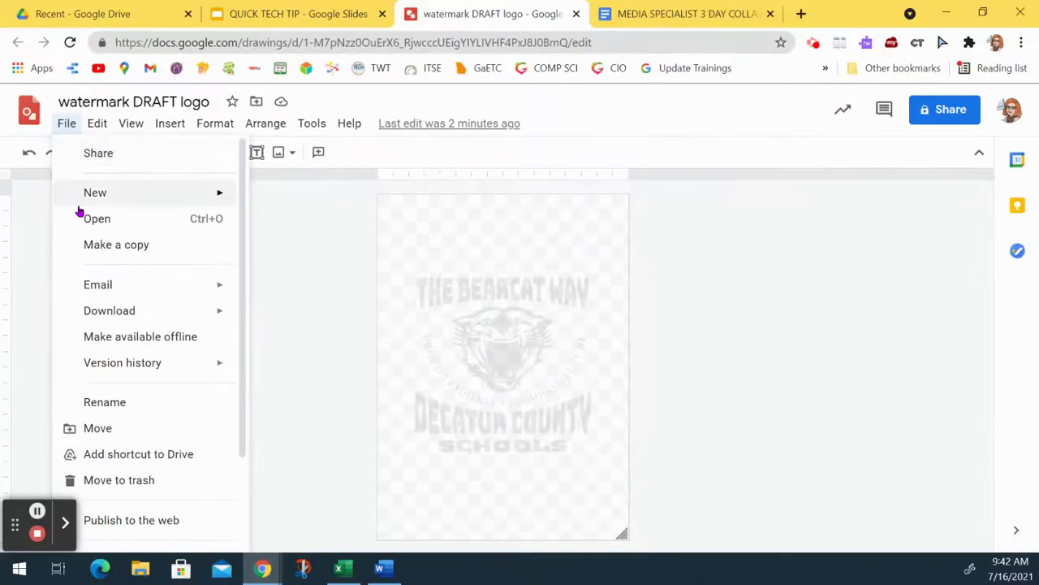
scroll(86, 321, down, 1)
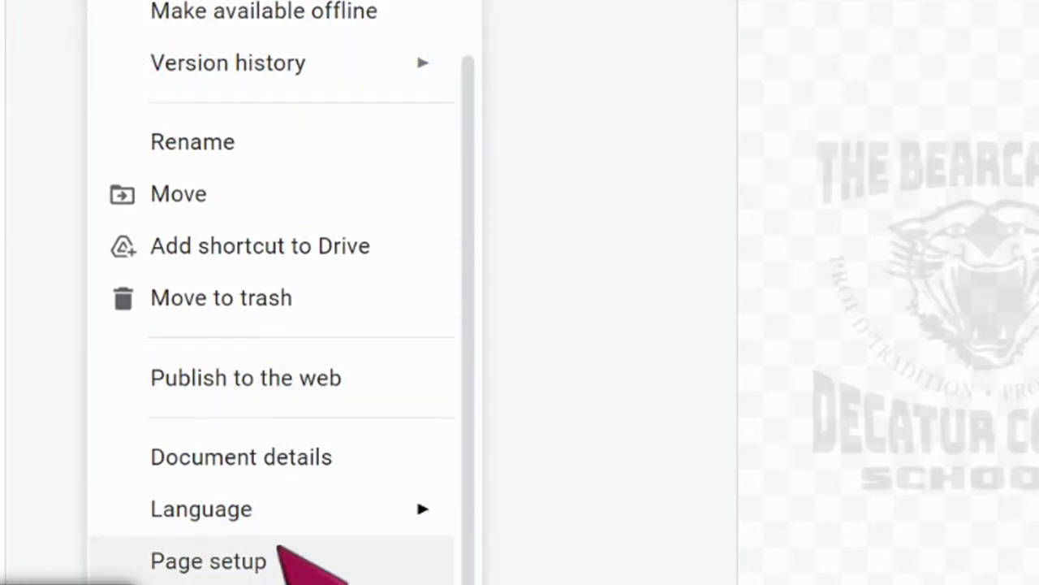
click(278, 559)
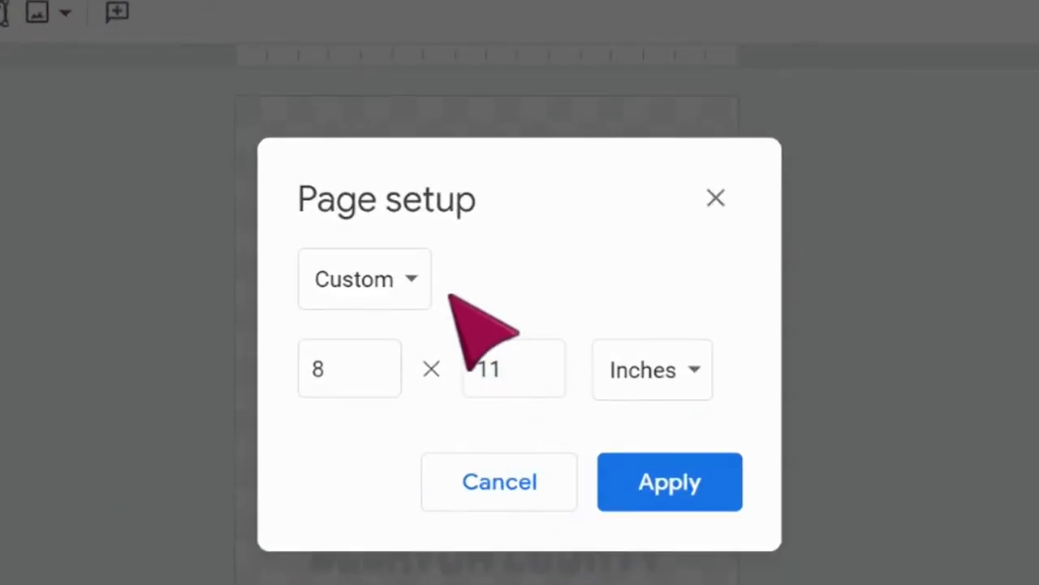
click(407, 278)
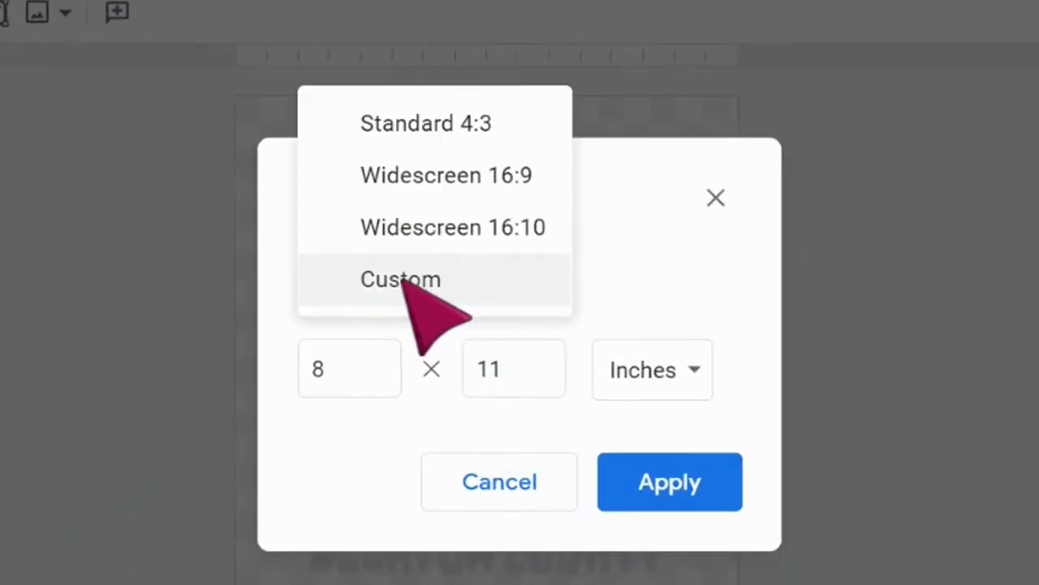
click(402, 278)
click(327, 370)
click(492, 367)
click(334, 366)
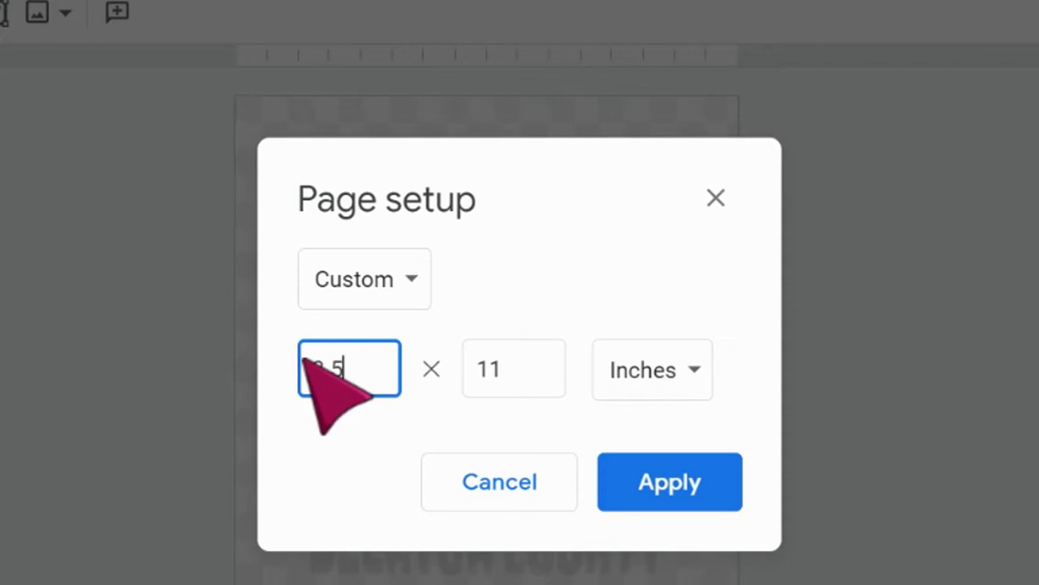
click(371, 479)
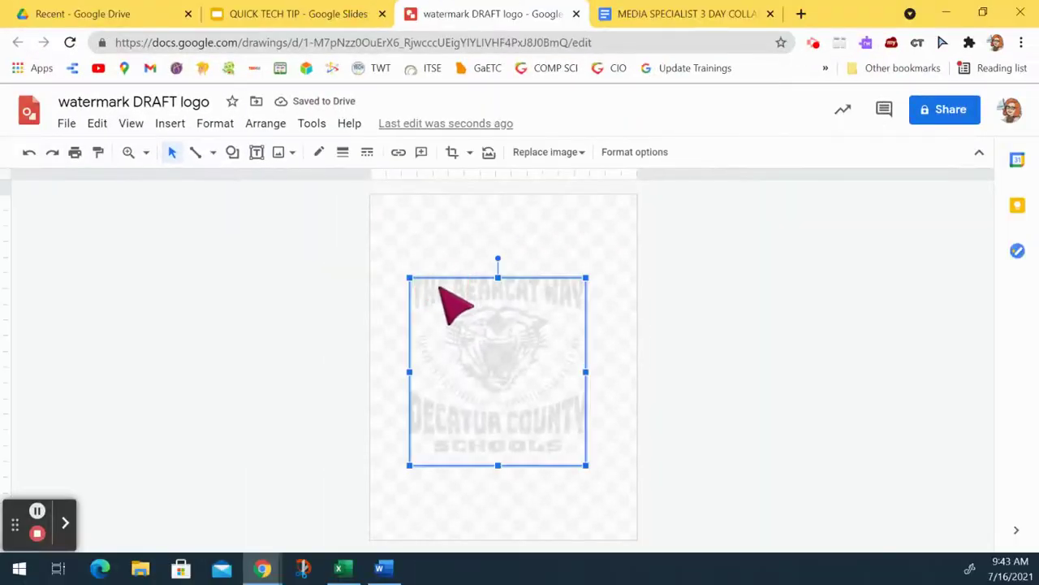
Step: Open the format options for the Bearcat logo image and recolor it to Grayscale
drag(429, 288, 437, 290)
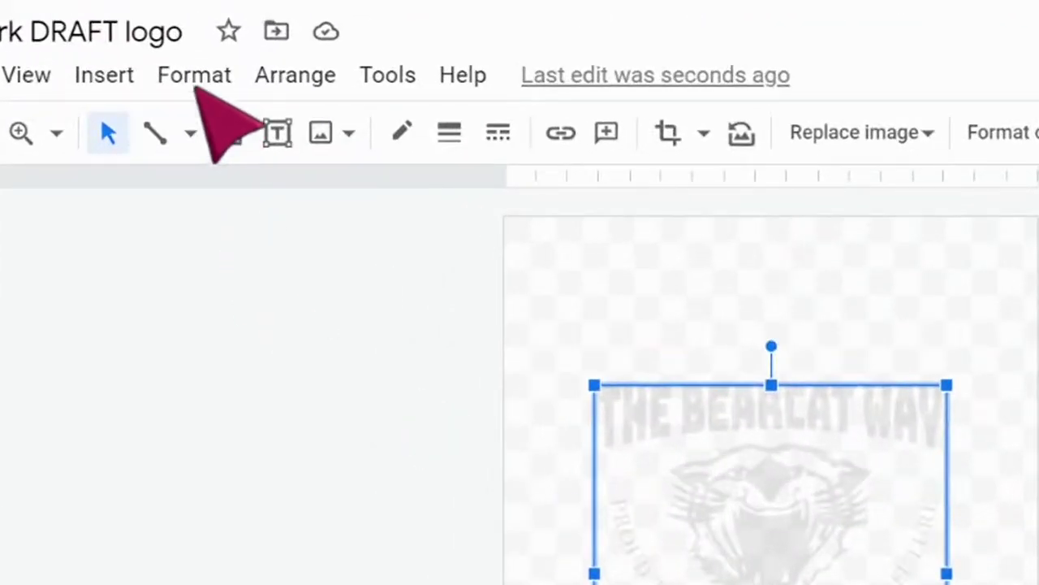
click(194, 74)
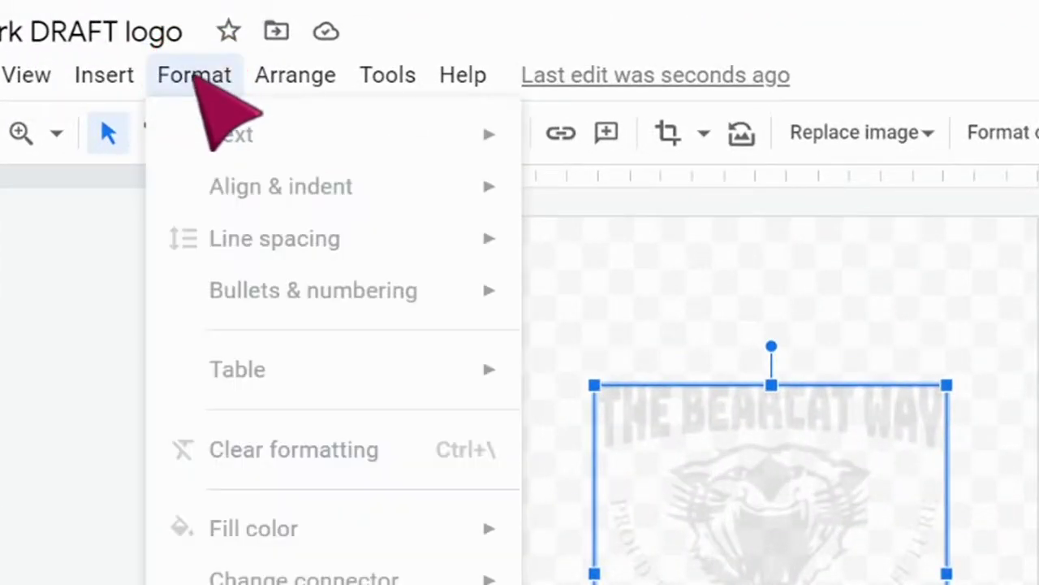
click(284, 460)
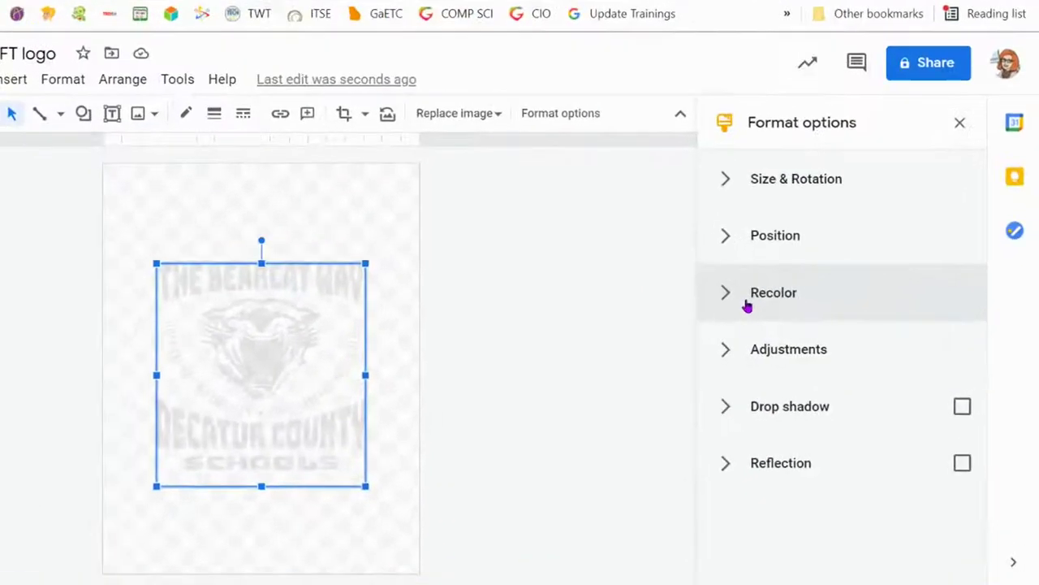
click(747, 304)
click(712, 341)
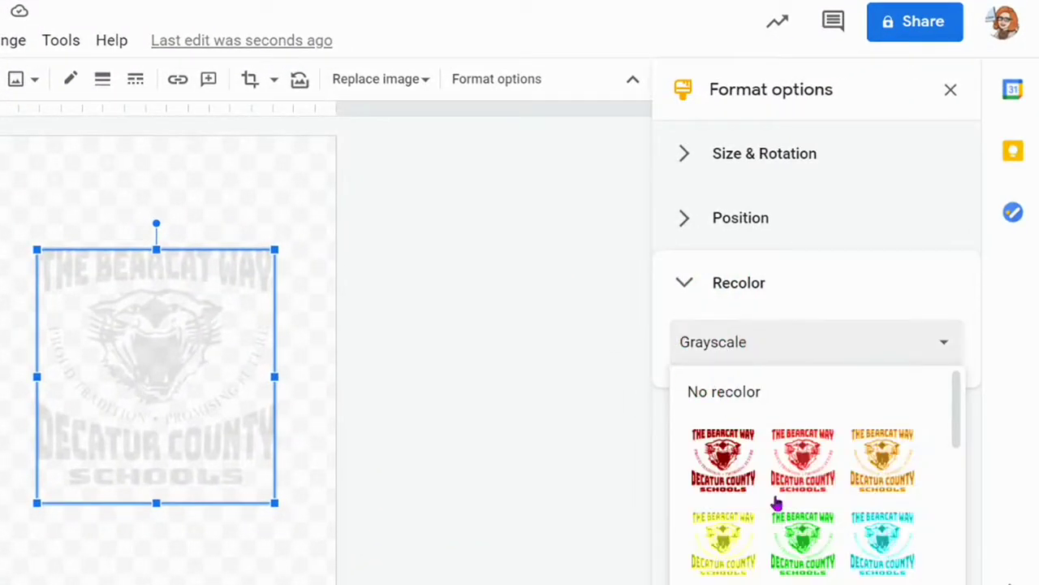
scroll(799, 527, down, 5)
click(889, 485)
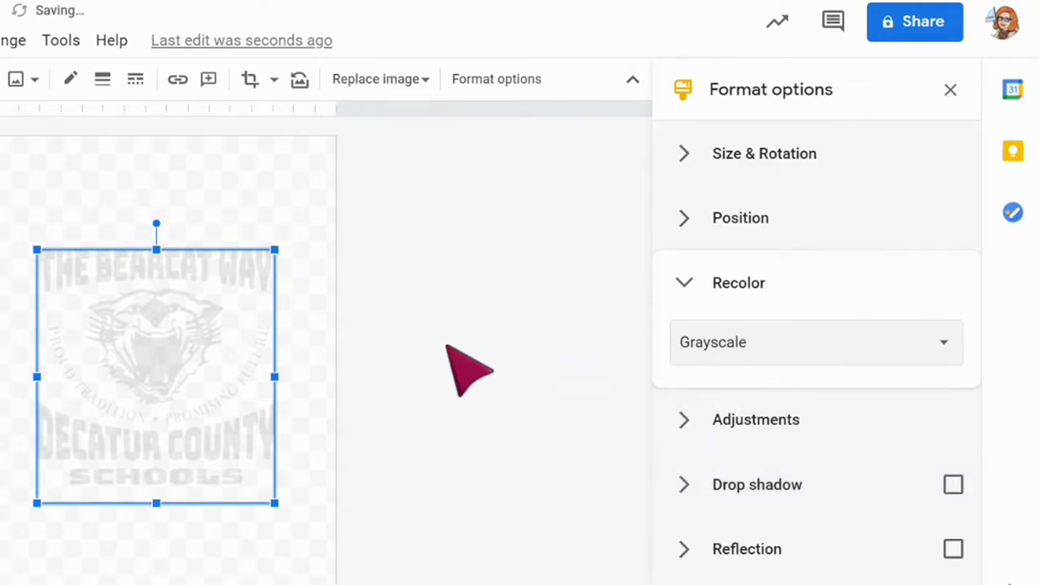
Step: Slightly increase the logo's transparency in its image adjustments and deselect it
click(684, 416)
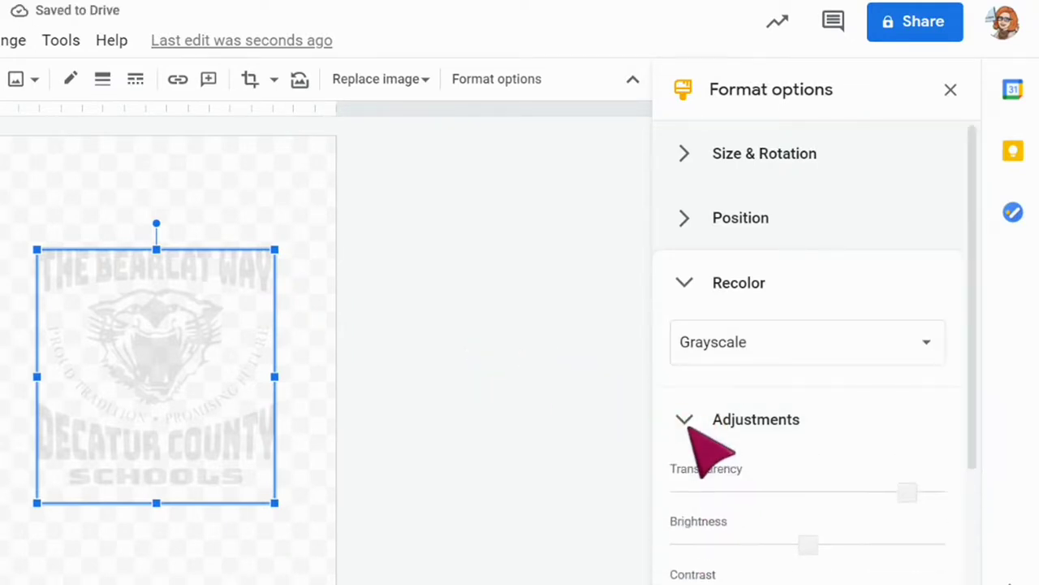
mouse_move(907, 493)
mouse_down()
mouse_move(677, 493)
mouse_move(921, 493)
mouse_move(902, 493)
mouse_move(911, 493)
mouse_up()
click(519, 416)
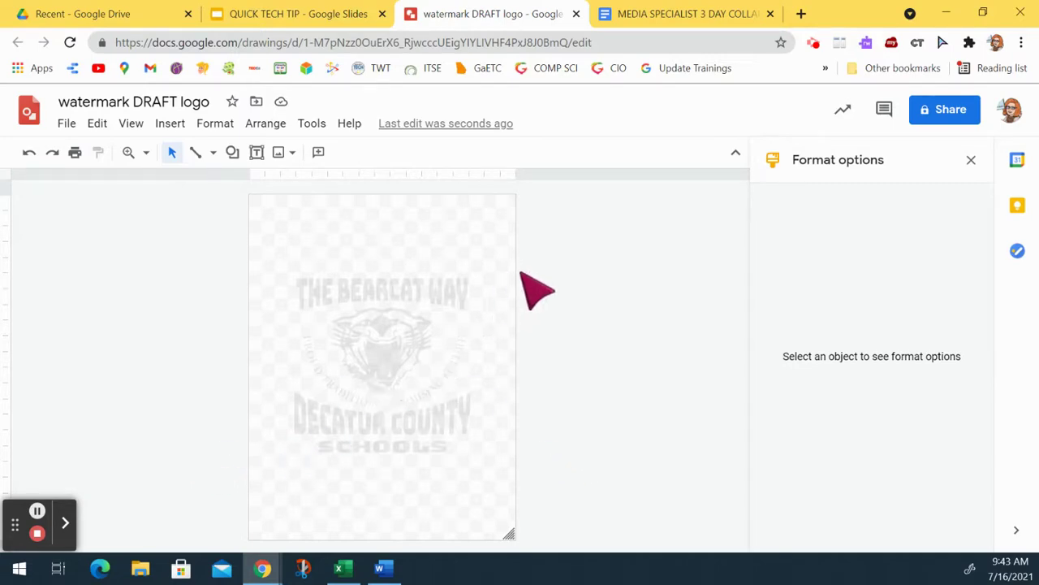
Step: Insert word art reading DRAFT over the logo
click(170, 123)
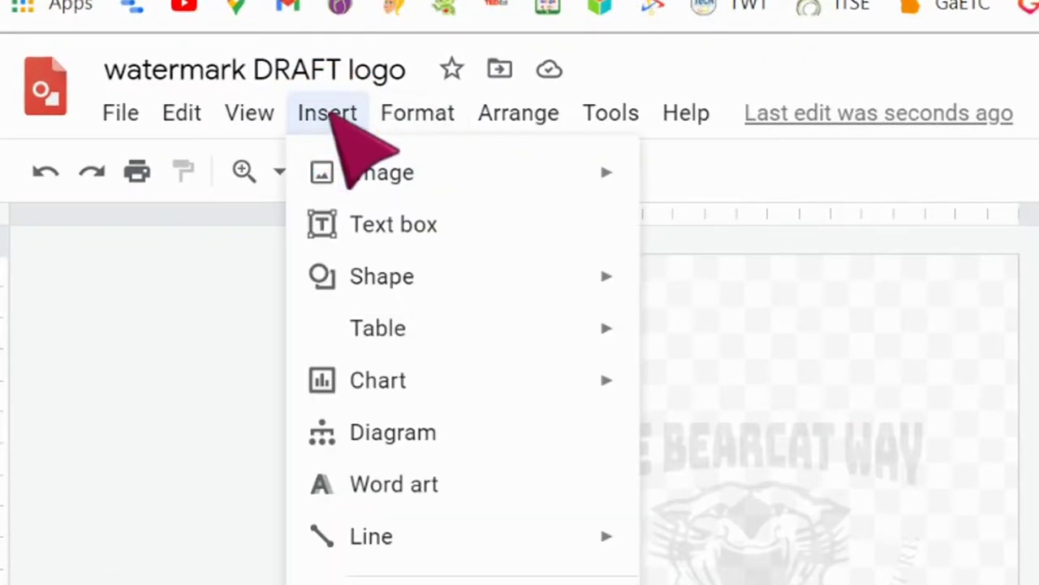
click(382, 484)
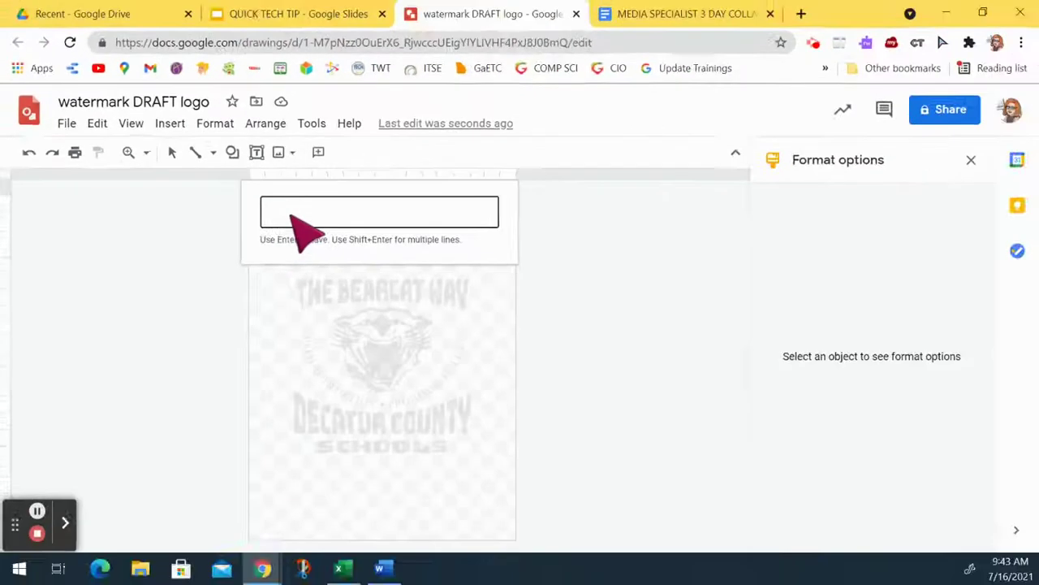
text(DRAFT)
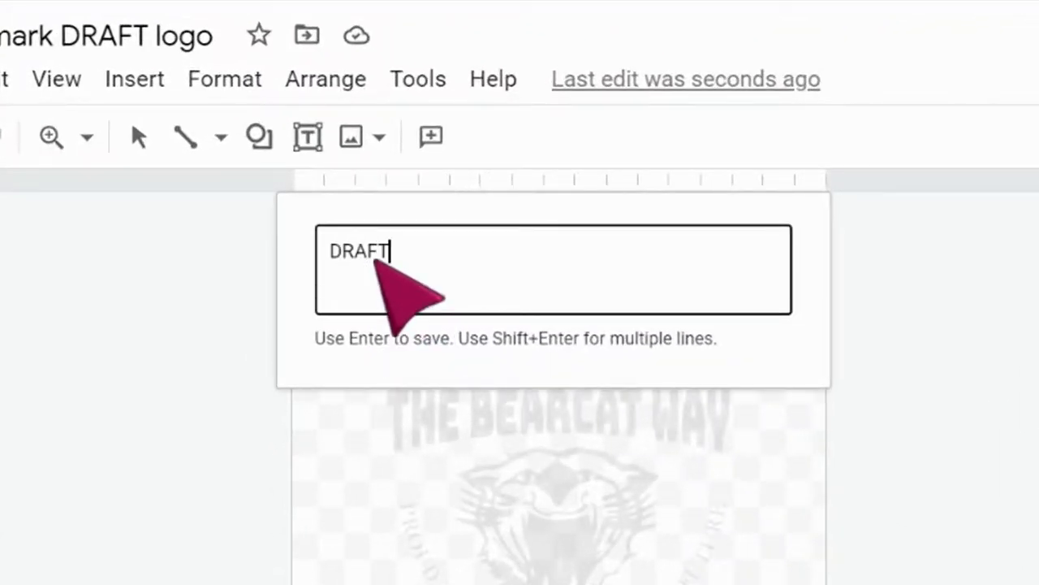
key(Return)
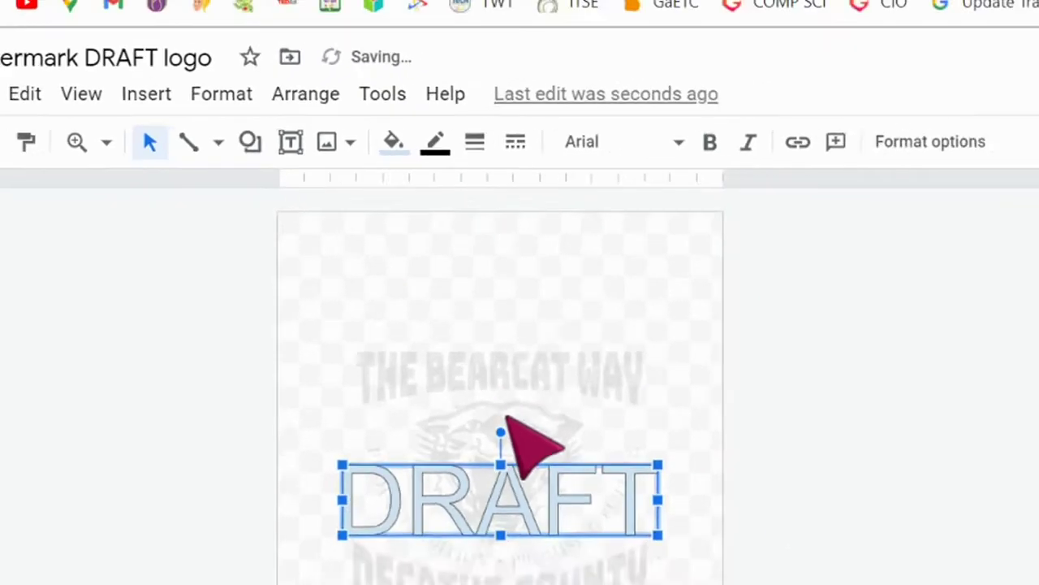
Step: Rotate the DRAFT word art so it rises diagonally, and enlarge it to span the width of the page
drag(500, 432, 467, 456)
drag(498, 375, 500, 377)
drag(622, 313, 678, 259)
drag(388, 463, 340, 499)
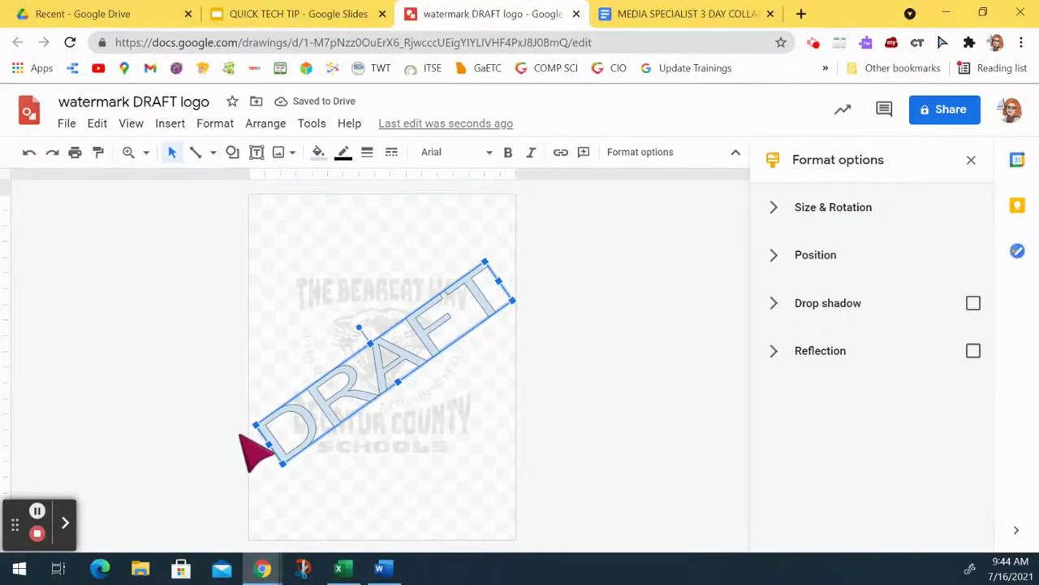
Step: Fill the DRAFT word art with a custom light gray, #dfe3e7, made about half transparent, and deselect it
click(318, 151)
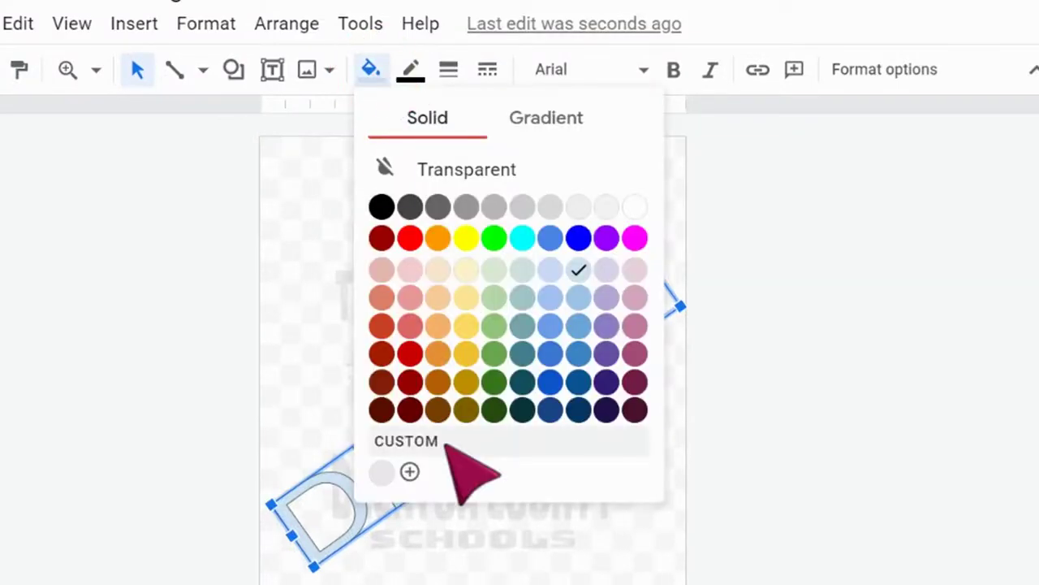
click(409, 472)
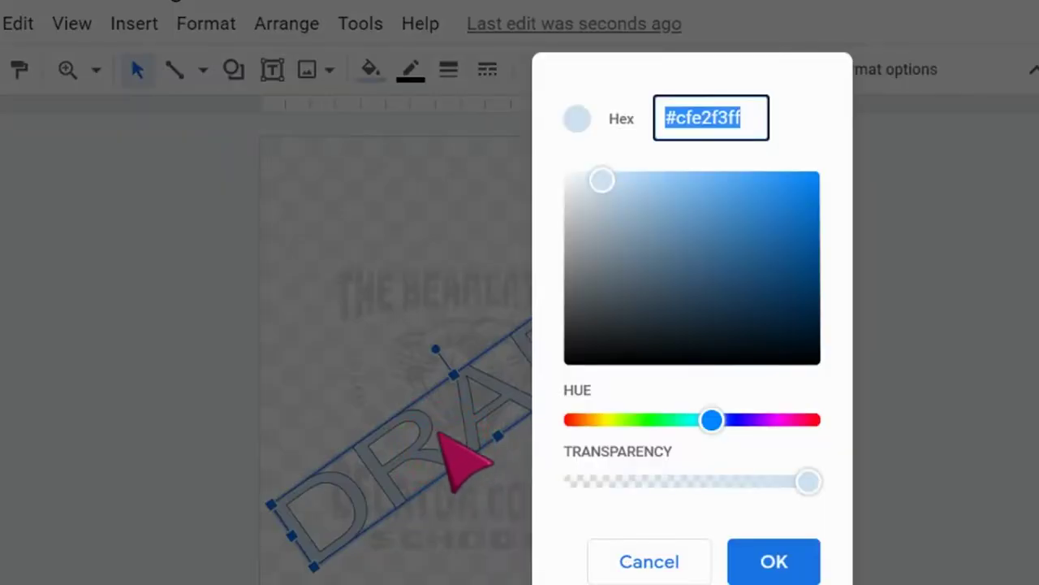
click(570, 192)
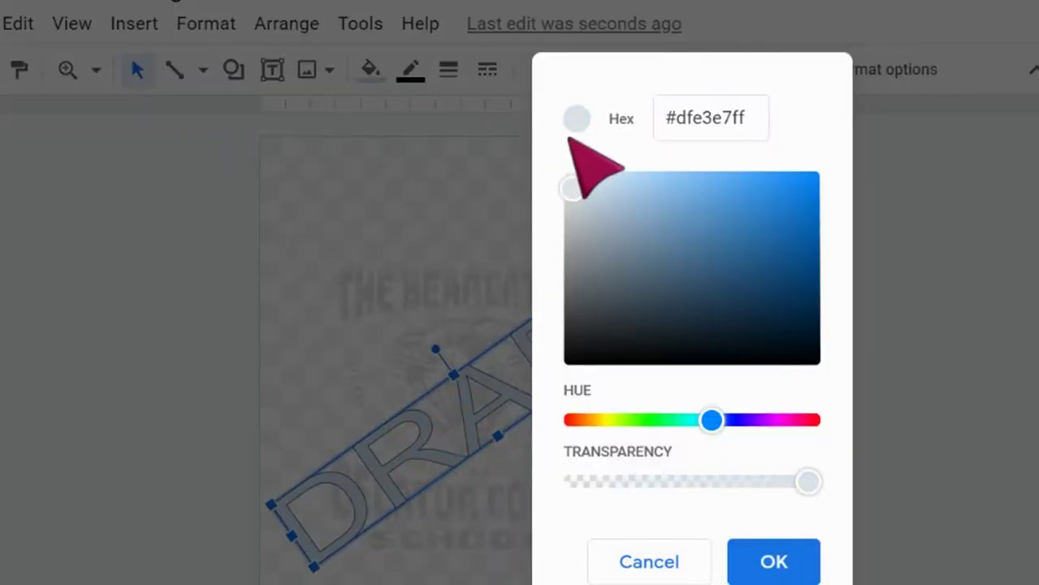
drag(812, 483, 688, 484)
click(776, 564)
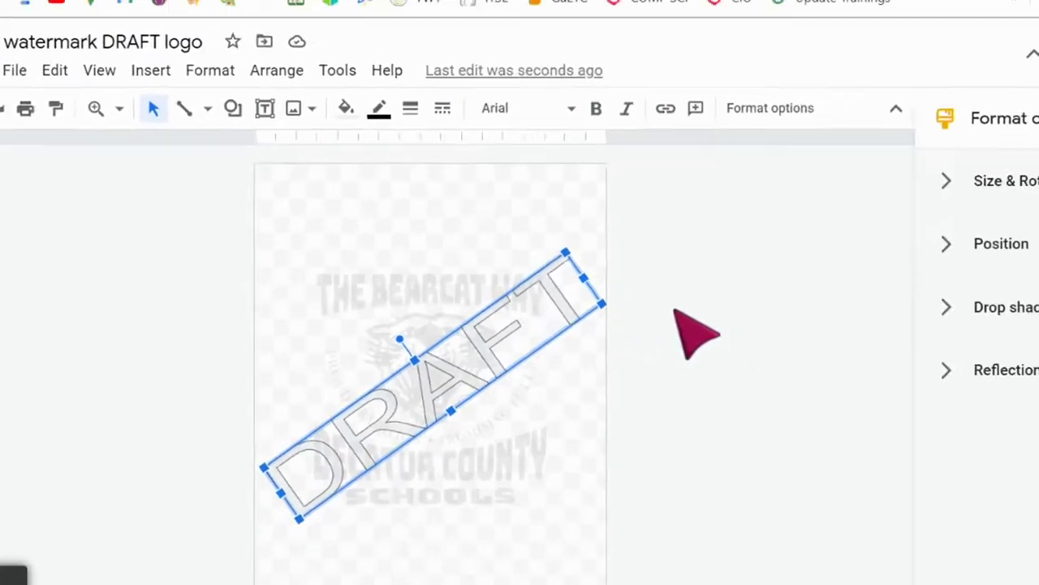
click(799, 358)
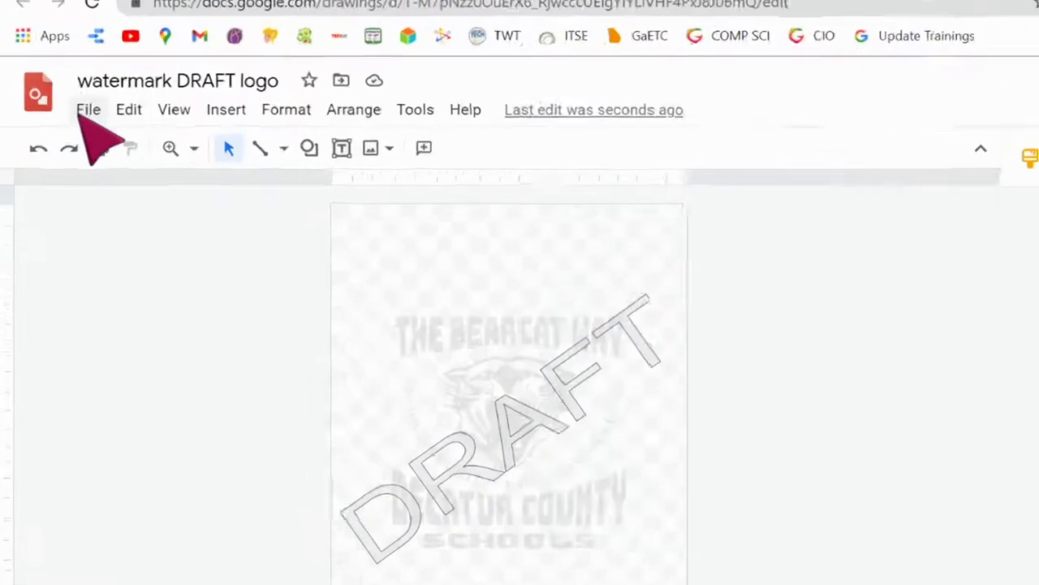
Step: Download the watermark drawing as a PNG image
click(85, 112)
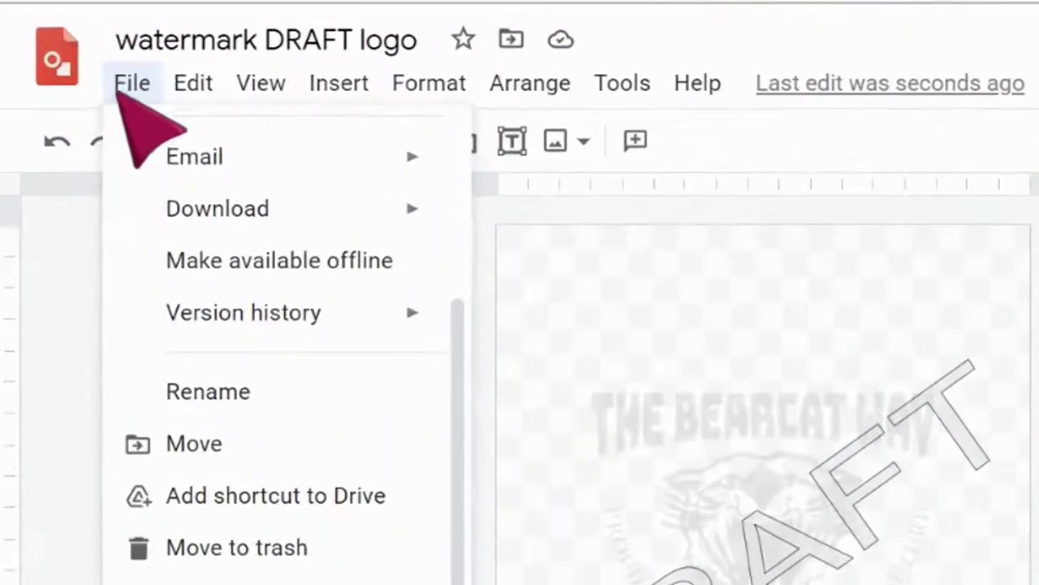
mouse_move(122, 200)
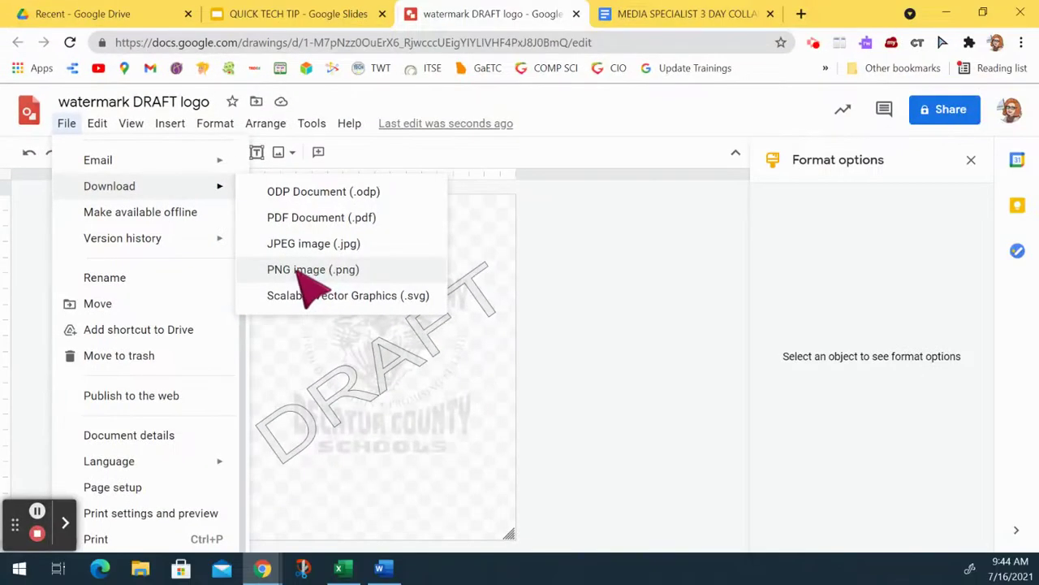
click(299, 270)
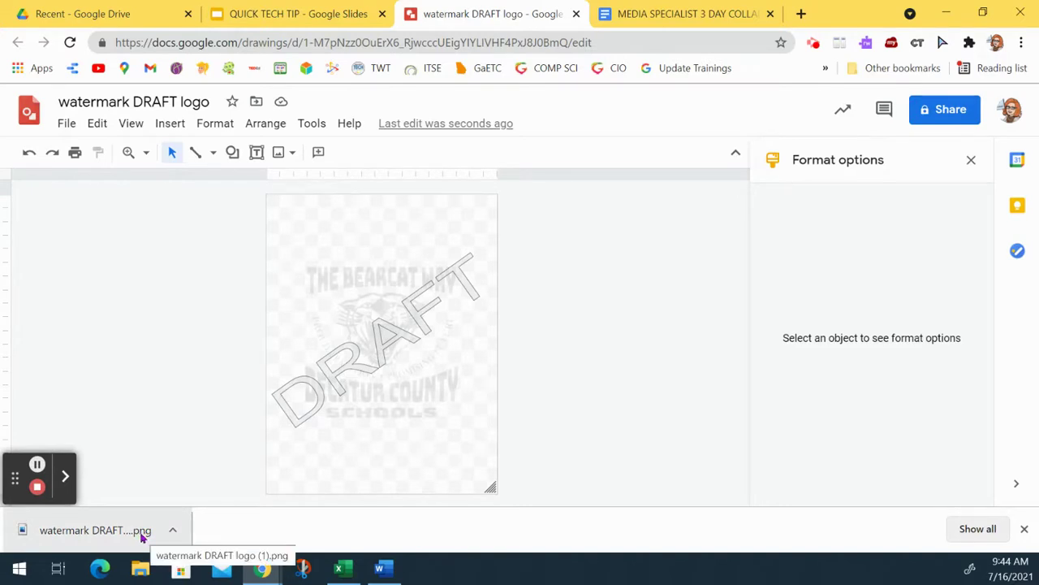
Step: Switch to the MEDIA SPECIALIST 3 DAY COLLABORATION document in Google Docs and open its page header for editing
click(706, 9)
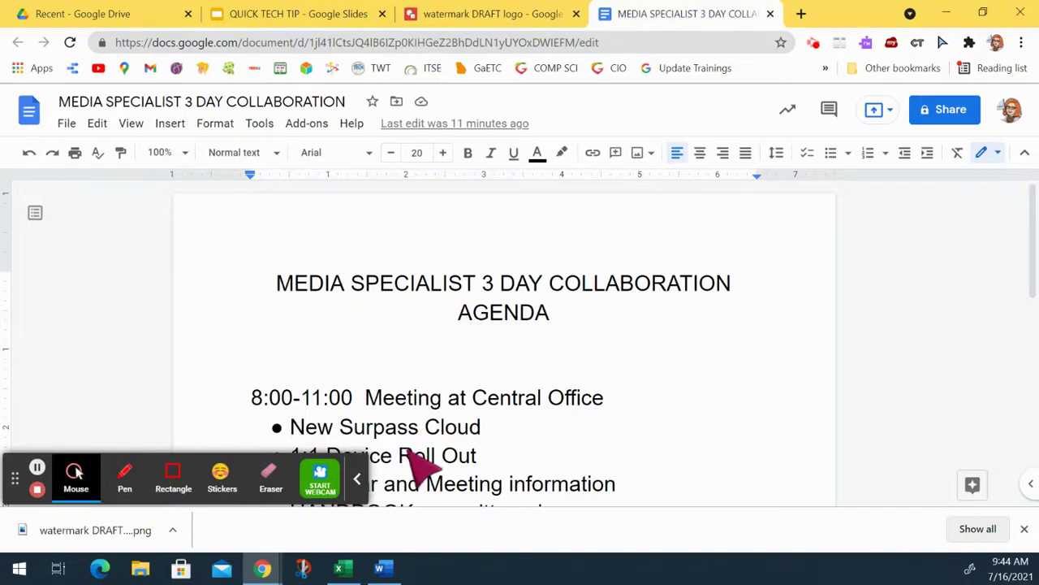
click(357, 479)
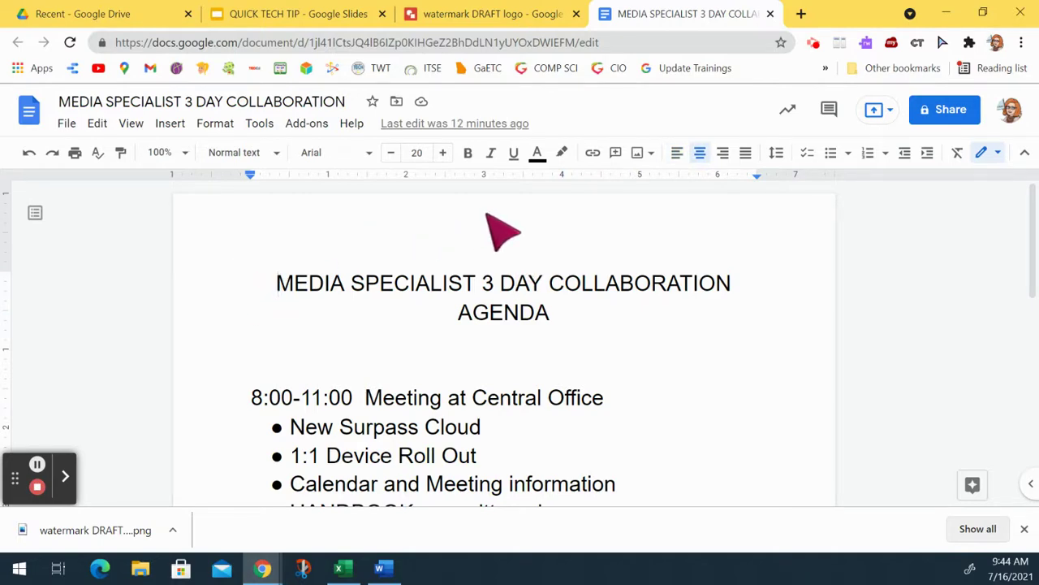
double_click(483, 217)
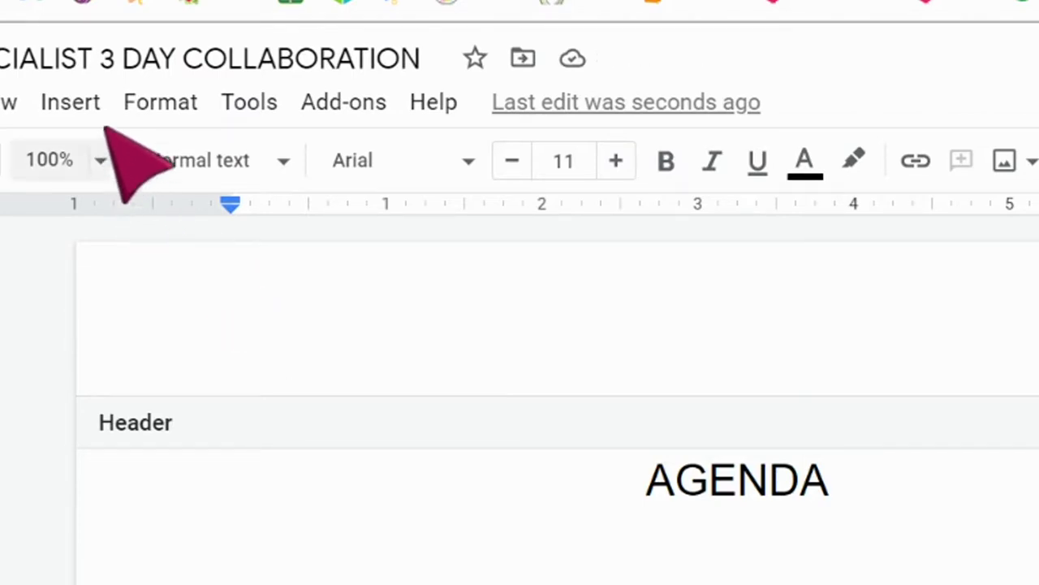
Step: Insert the image watermark DRAFT logo (1) from the computer's Downloads folder into the header
click(81, 104)
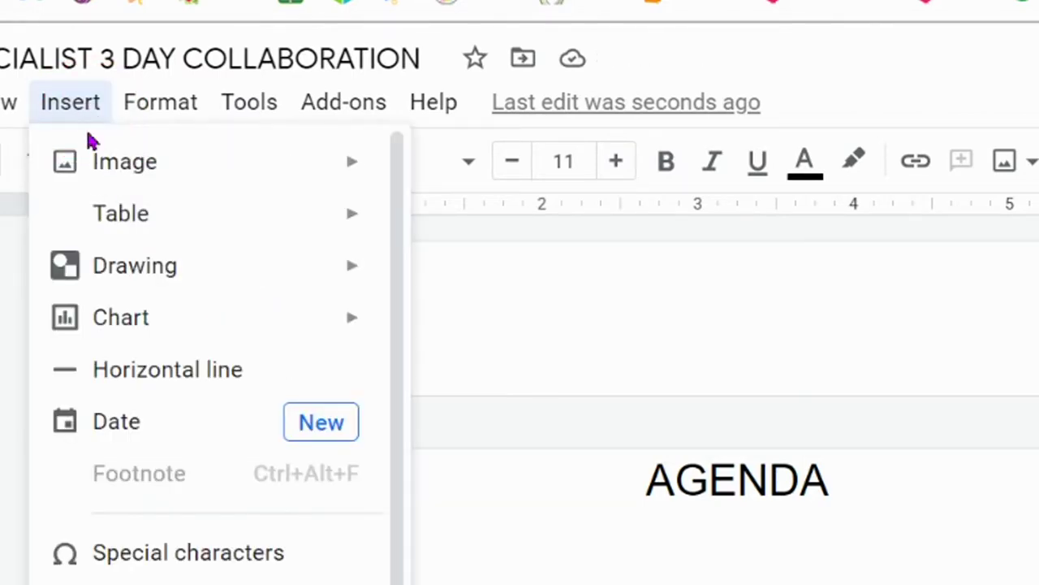
mouse_move(357, 172)
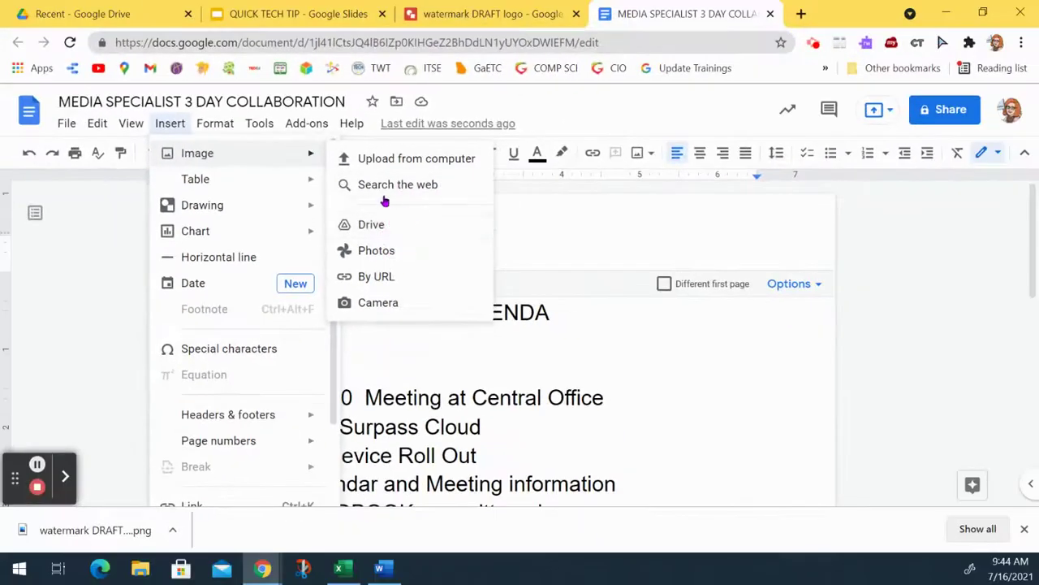
click(408, 168)
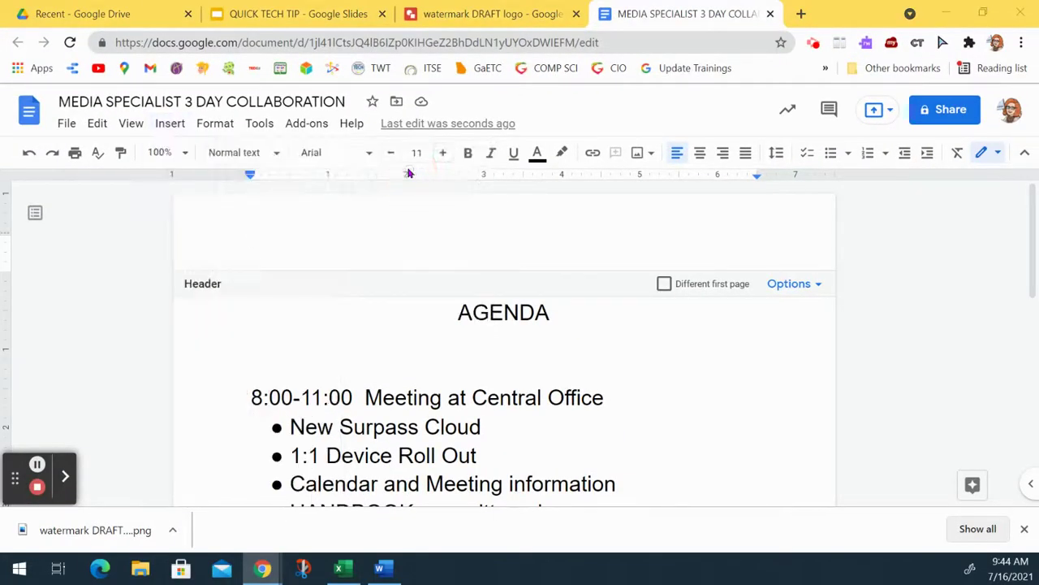
click(254, 119)
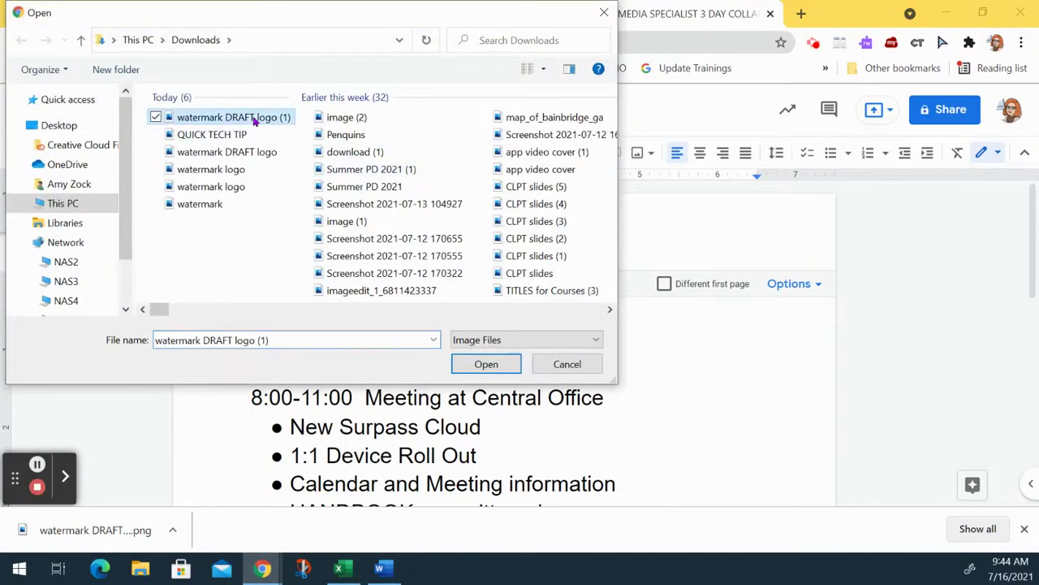
click(481, 370)
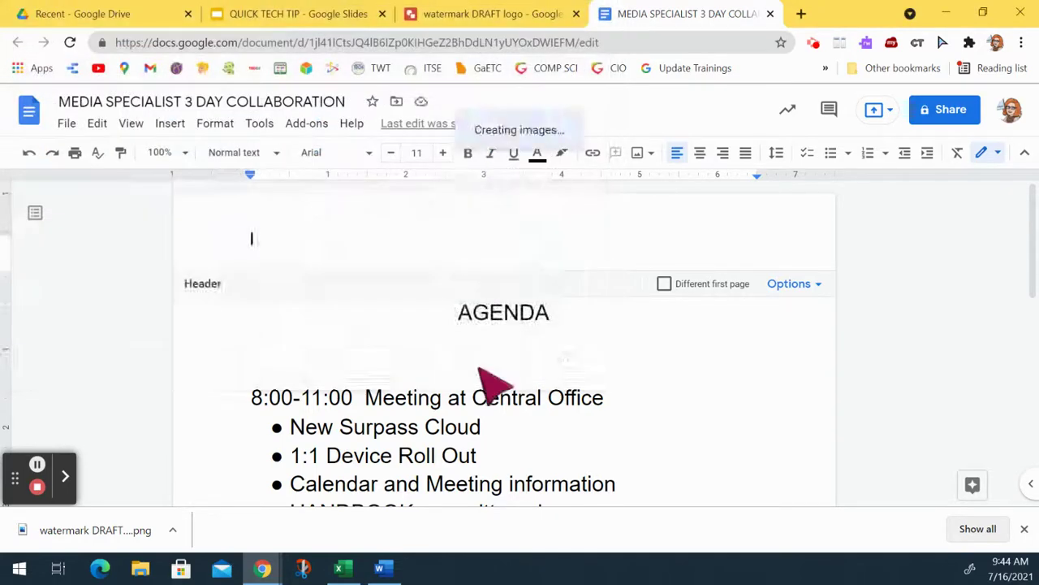
scroll(552, 366, up, 2)
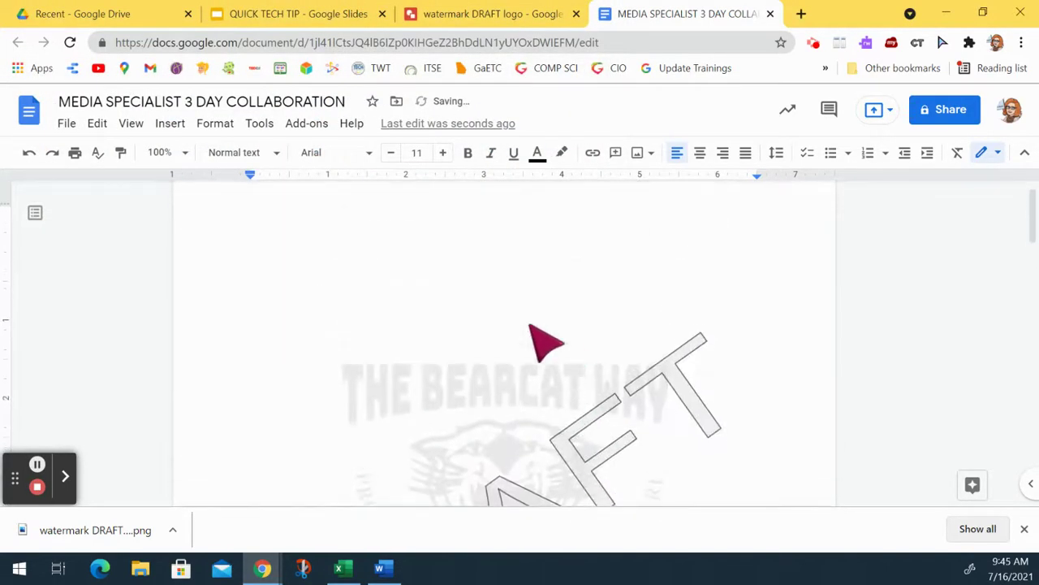
Step: Set the watermark image's text wrapping to behind text and return to the document body
click(502, 412)
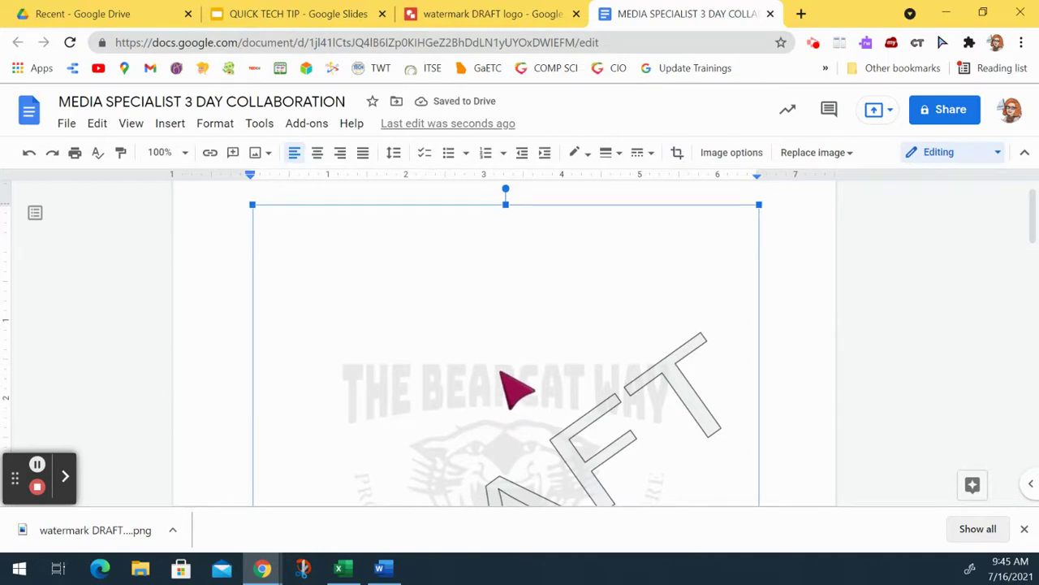
scroll(507, 386, down, 3)
scroll(507, 385, up, 3)
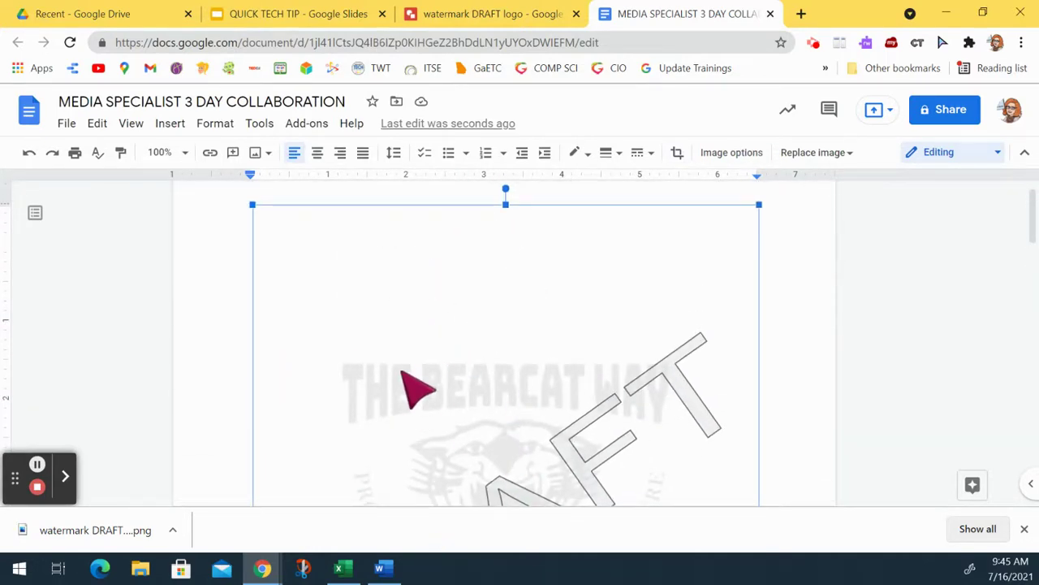
scroll(400, 371, down, 6)
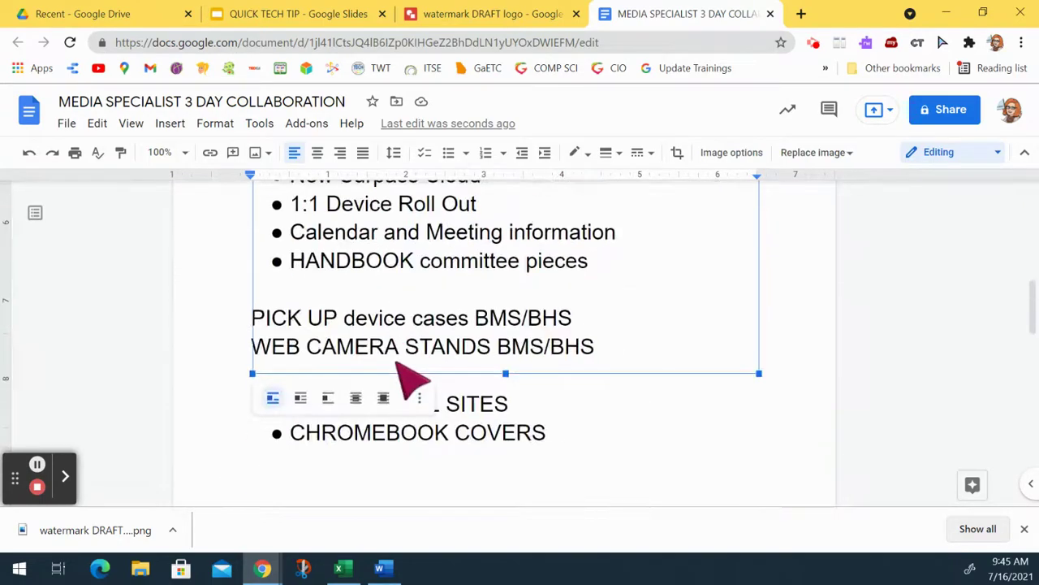
scroll(402, 341, up, 4)
scroll(425, 325, down, 4)
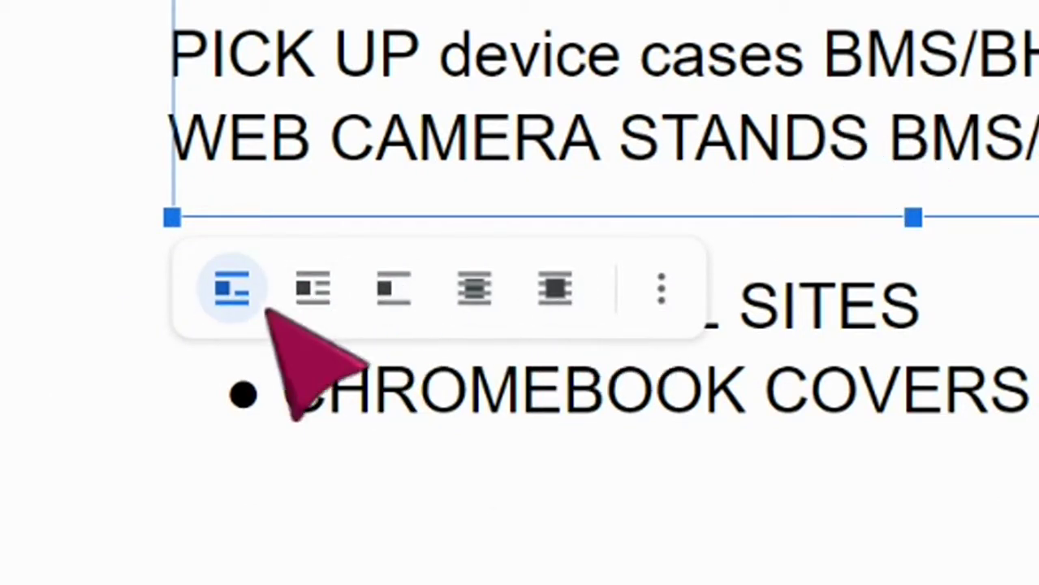
click(475, 289)
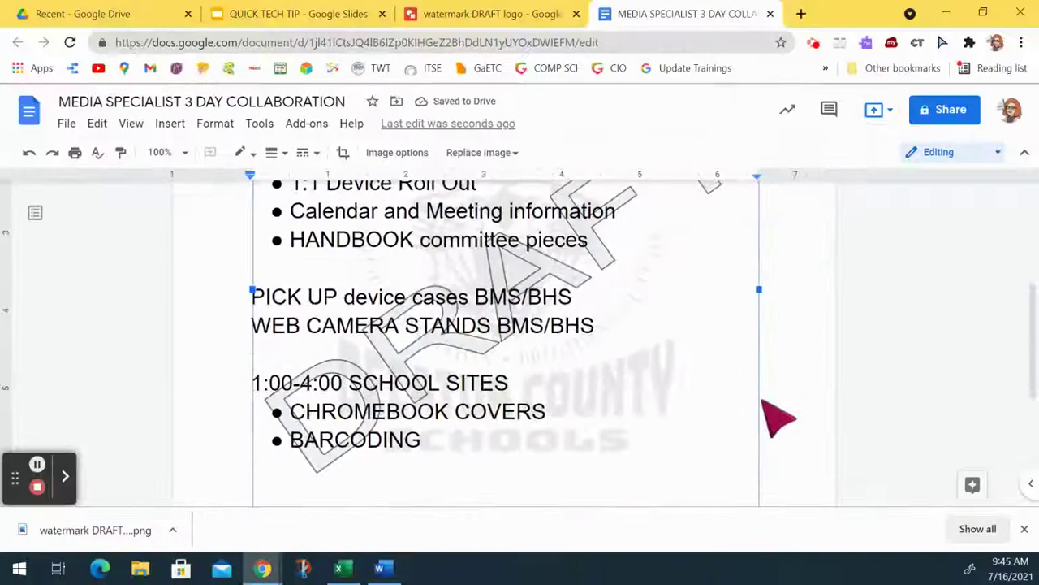
scroll(777, 417, up, 5)
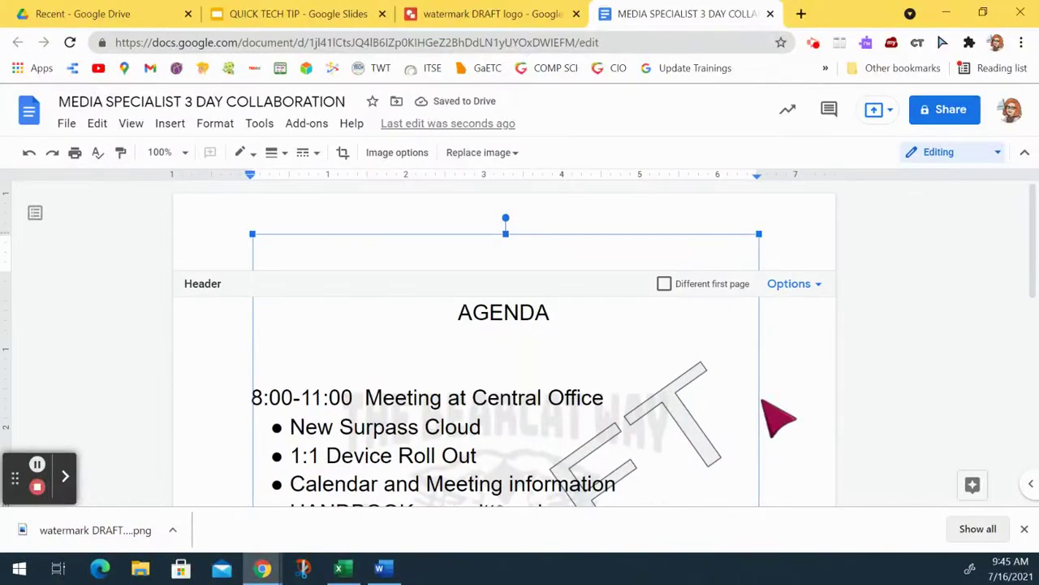
scroll(777, 417, down, 8)
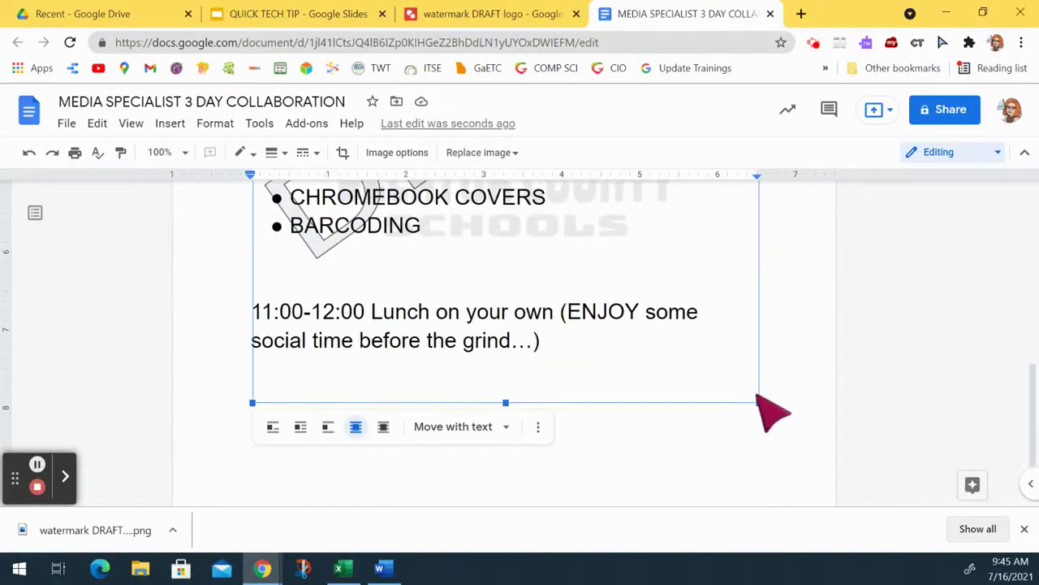
click(798, 375)
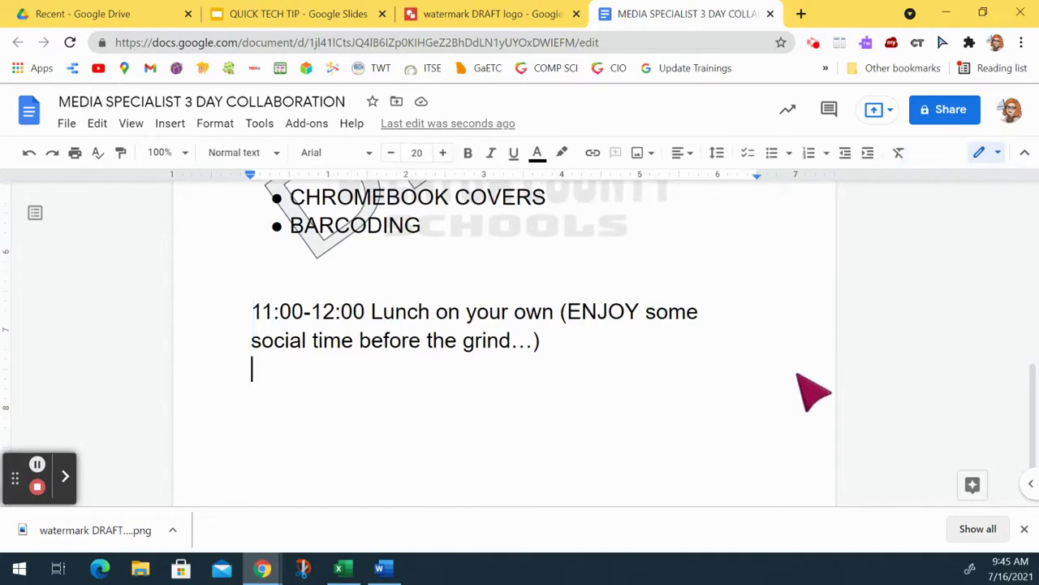
Step: Add blank lines after the 11:00-12:00 Lunch entry to start a second page and enter "Page 2" there
scroll(804, 393, up, 8)
scroll(804, 393, down, 2)
scroll(802, 393, down, 3)
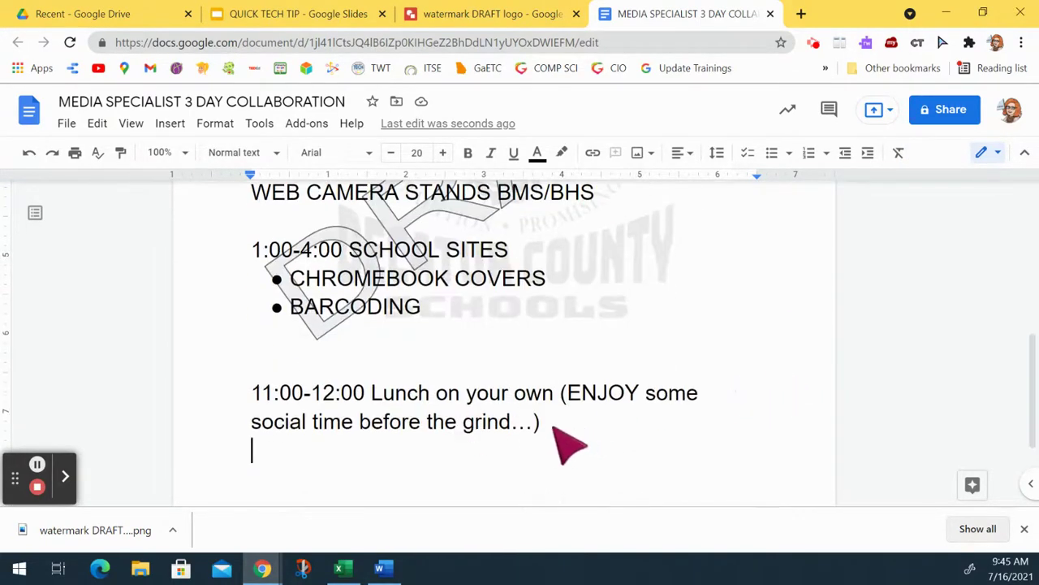
click(537, 422)
key(Return)
key(Return)
key(Return)
key(Return)
key(Return)
key(Return)
key(Return)
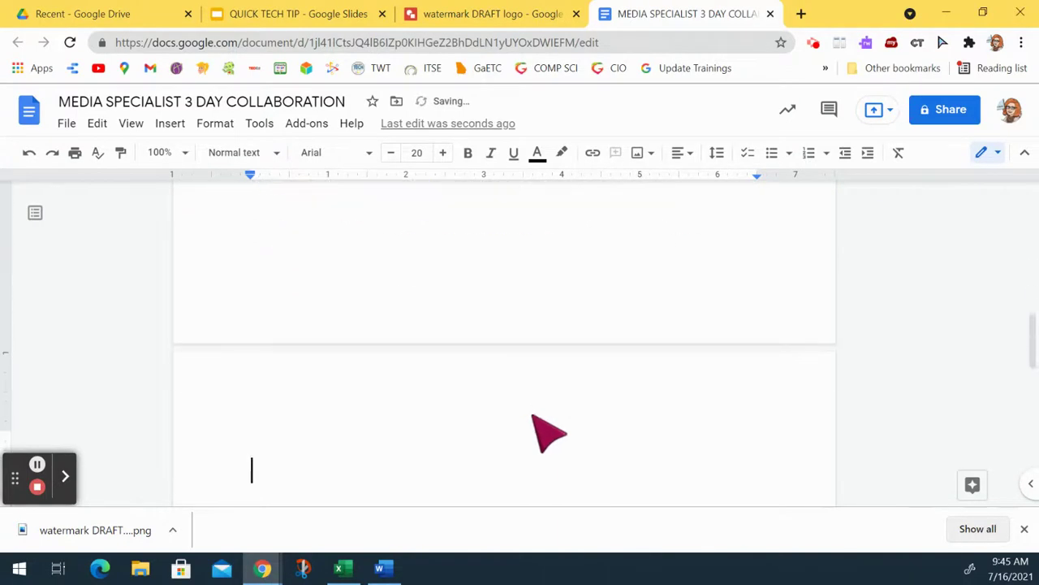
text(Page)
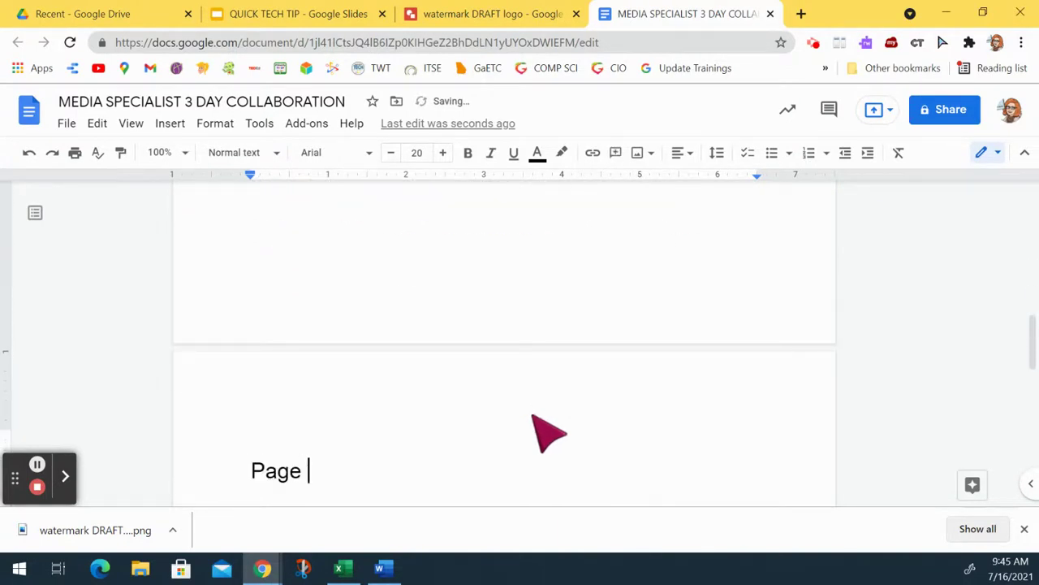
text( 2)
Step: Add blank lines below "Page 2" to start a third page and enter "Page 3" there
key(Return)
key(Return)
key(Return)
key(Return)
key(Return)
key(Return)
key(Return)
key(Return)
key(Return)
key(Return)
key(Return)
key(Return)
key(Return)
key(Return)
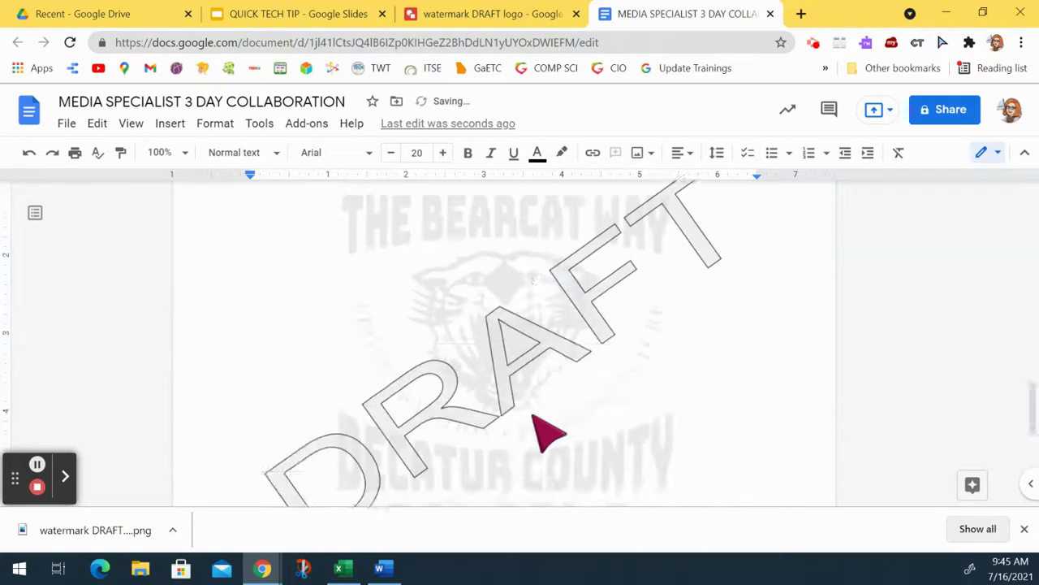
key(Return)
key(Return)
key(Return)
key(Return)
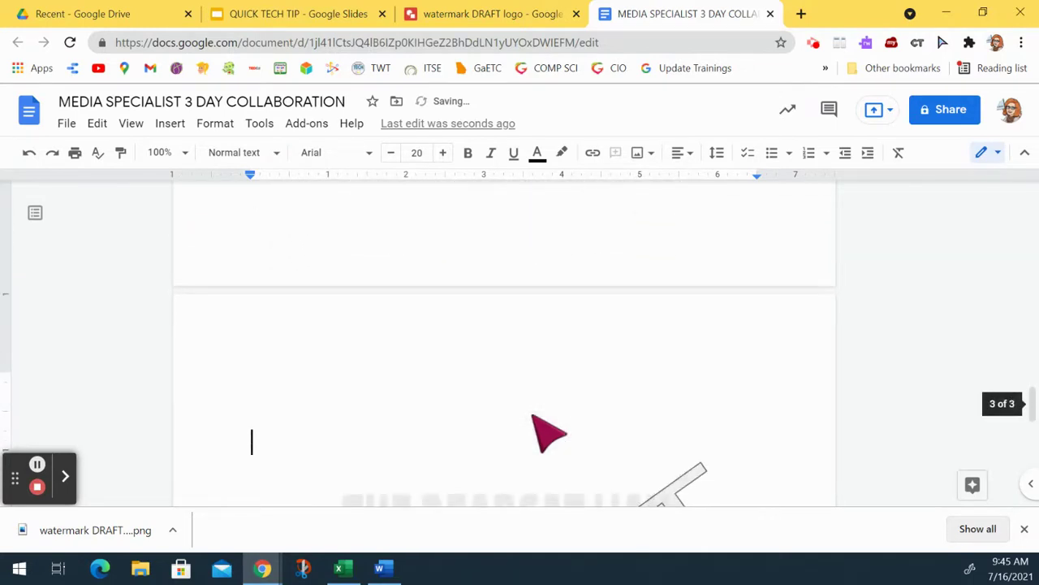
text(Page 3)
key(Return)
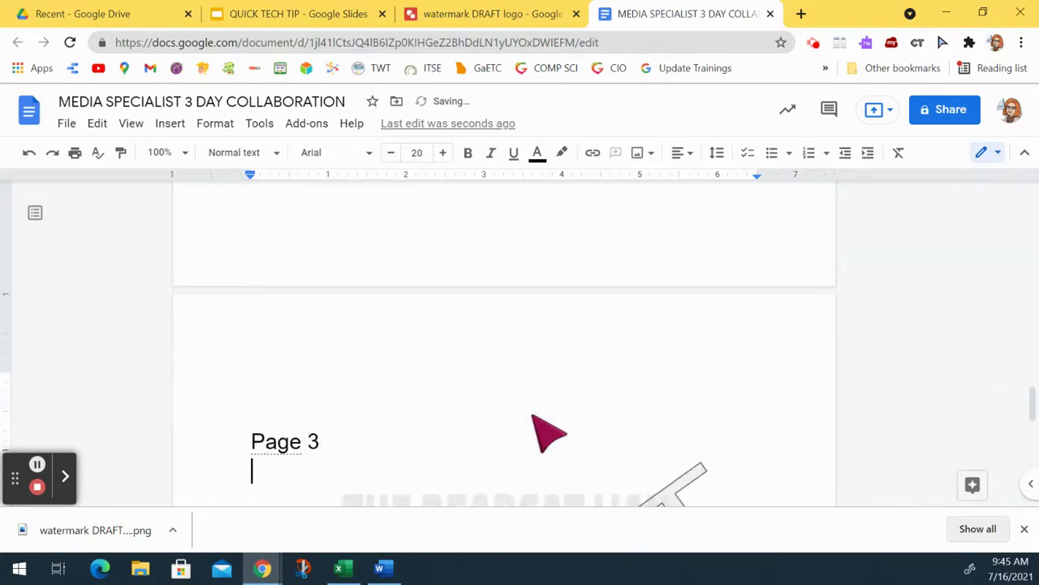
Step: Add seven more blank lines below the "Page 3" text
key(Return)
key(Return)
key(Return)
key(Return)
key(Return)
key(Return)
key(Return)
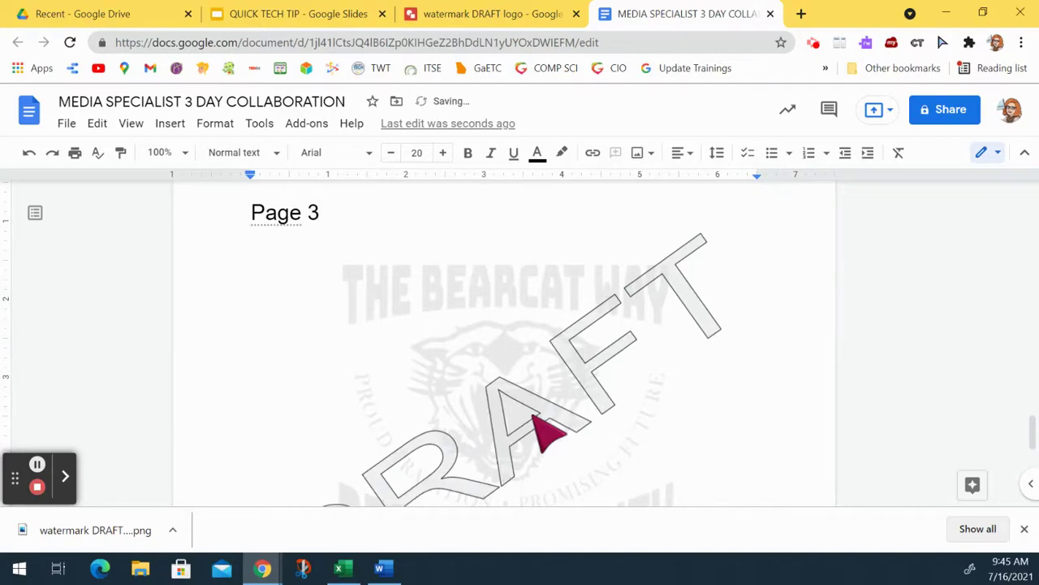